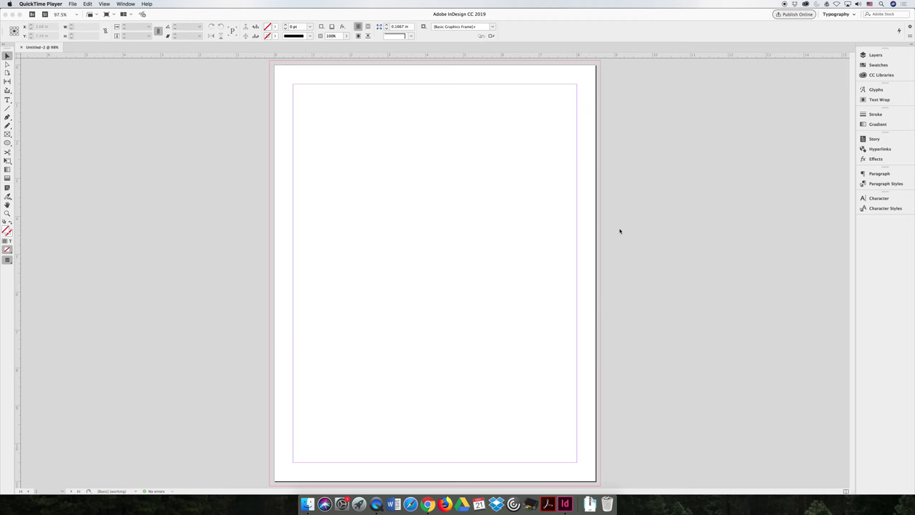
# Bring the InDesign window to the front so the Pages panel shows 8 pages in 5 spreads
pyautogui.click(619, 231)
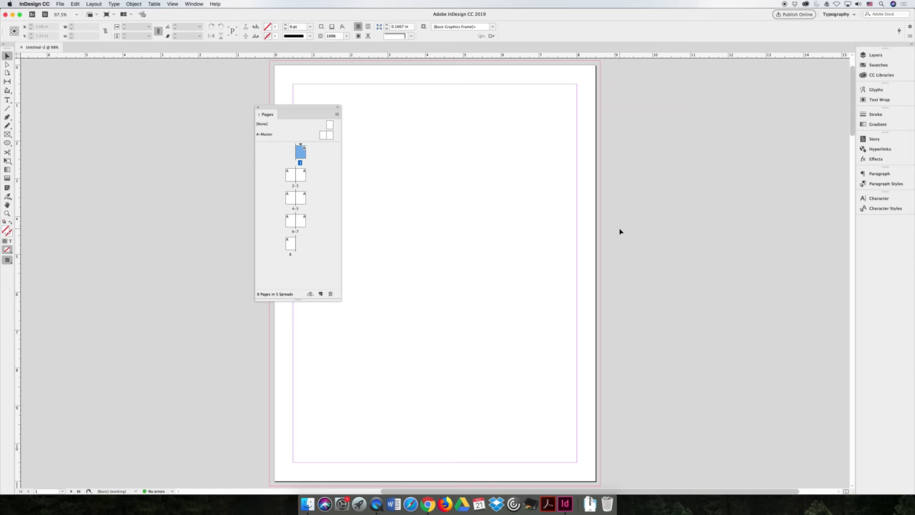
# Add two new pages after page 8, creating pages 9 and 10
pyautogui.click(290, 245)
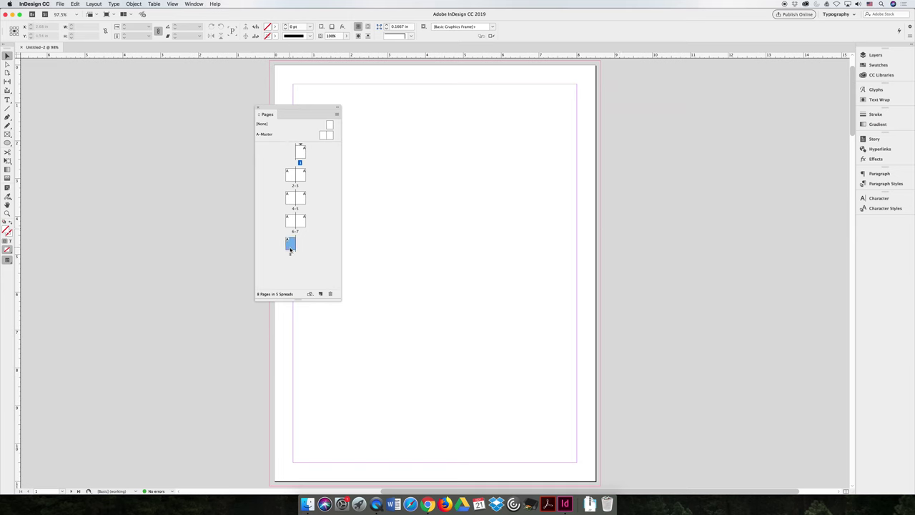
pyautogui.click(319, 294)
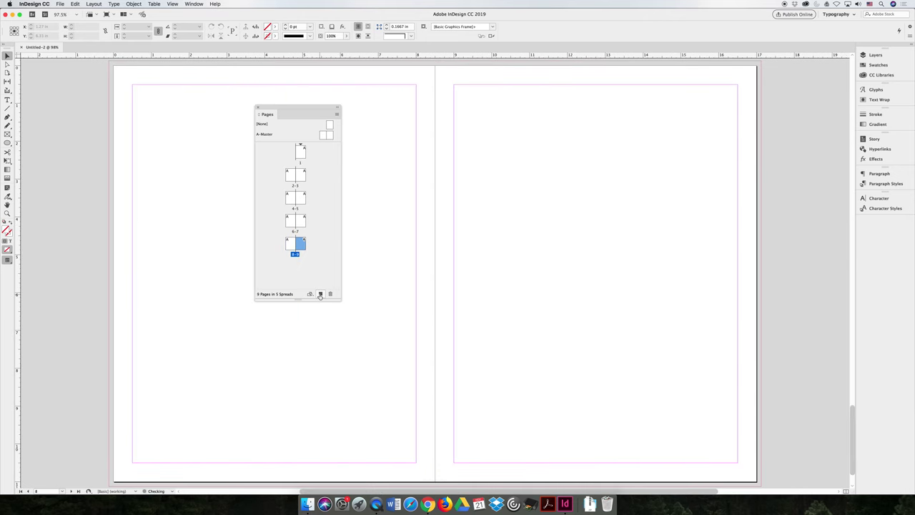
pyautogui.click(319, 295)
pyautogui.click(314, 268)
# Open the Insert Pages dialog from the Layout > Pages menu
pyautogui.click(100, 4)
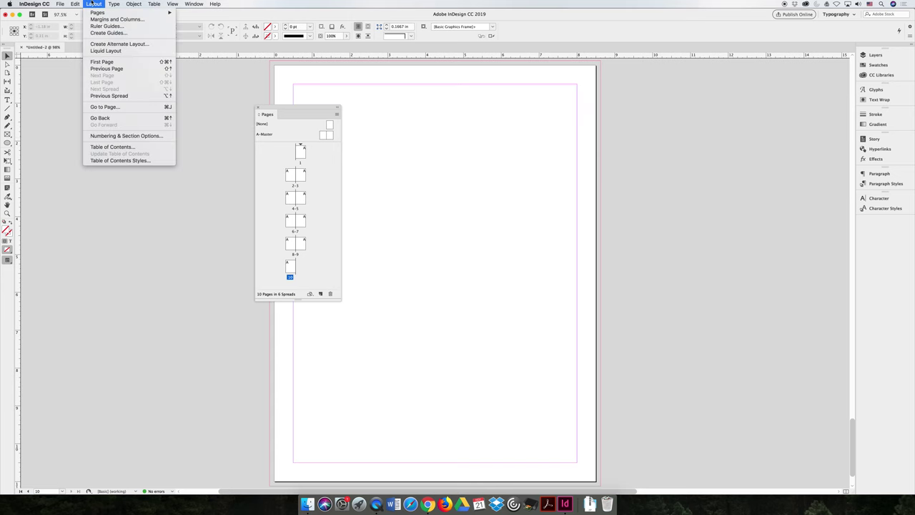
pyautogui.moveTo(97, 13)
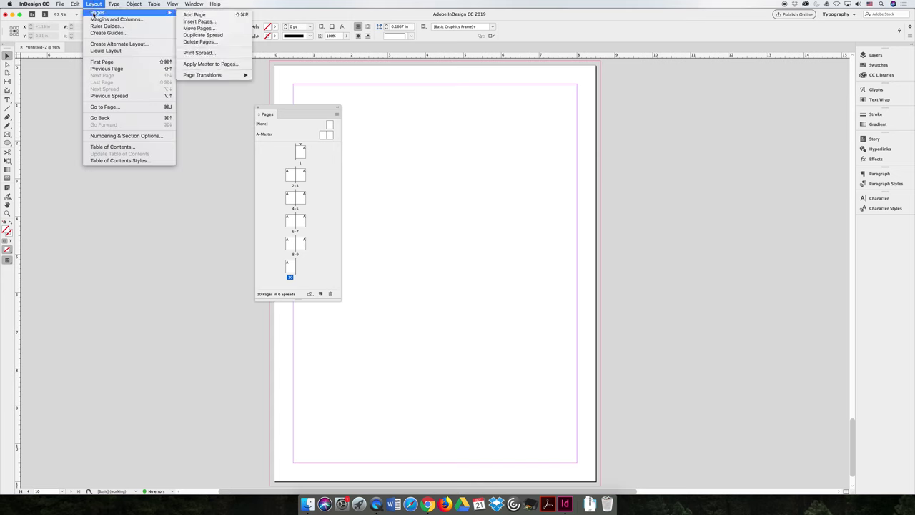
pyautogui.click(198, 22)
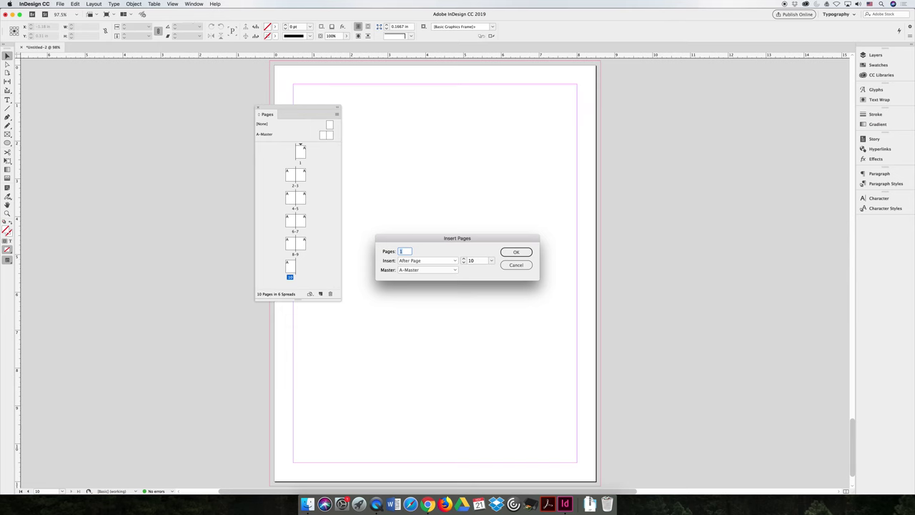
# Insert 6 pages at the end of the document, bringing it to 16 pages in 9 spreads
pyautogui.write('6')
pyautogui.click(450, 260)
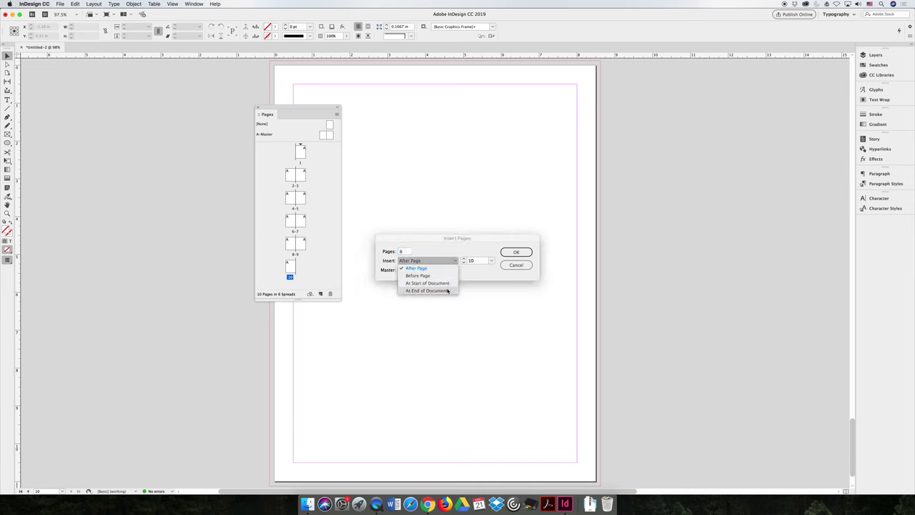
pyautogui.click(448, 290)
pyautogui.click(515, 251)
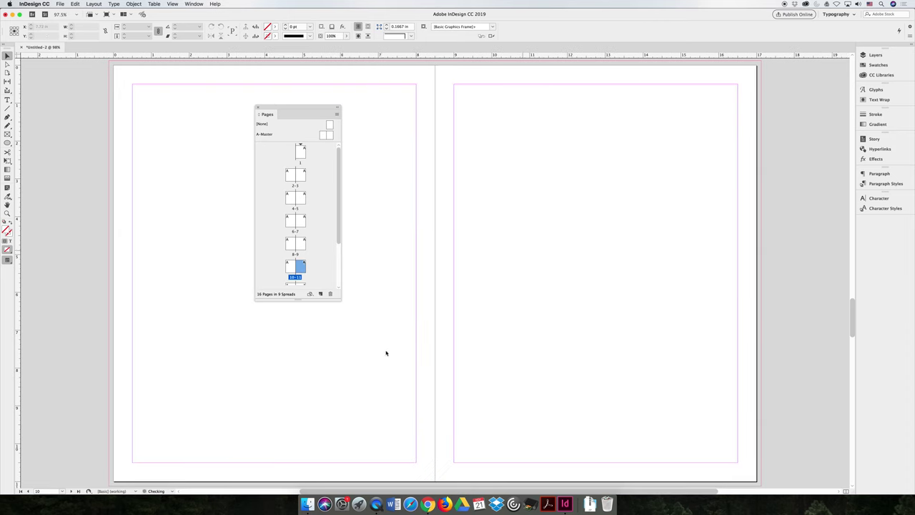
pyautogui.moveTo(306, 299); pyautogui.dragTo(303, 370)
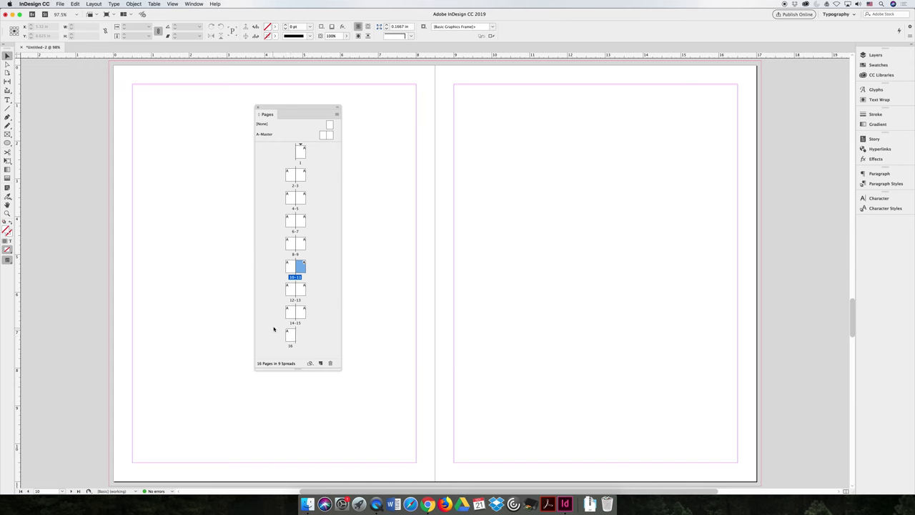
pyautogui.click(330, 334)
# Delete page 16, then pages 9 through 15, leaving 8 pages
pyautogui.click(290, 337)
pyautogui.click(330, 364)
pyautogui.click(301, 314)
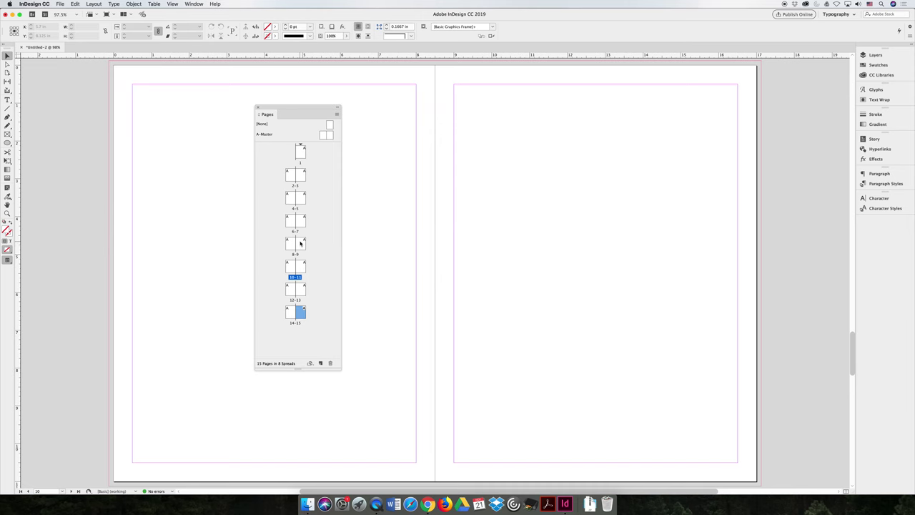
pyautogui.keyDown('shift'); pyautogui.click(300, 244); pyautogui.keyUp('shift')
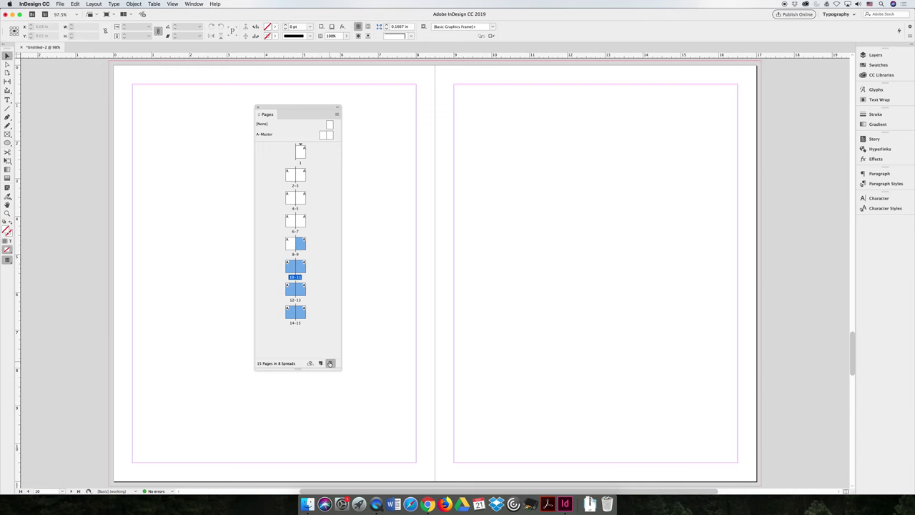
pyautogui.click(330, 364)
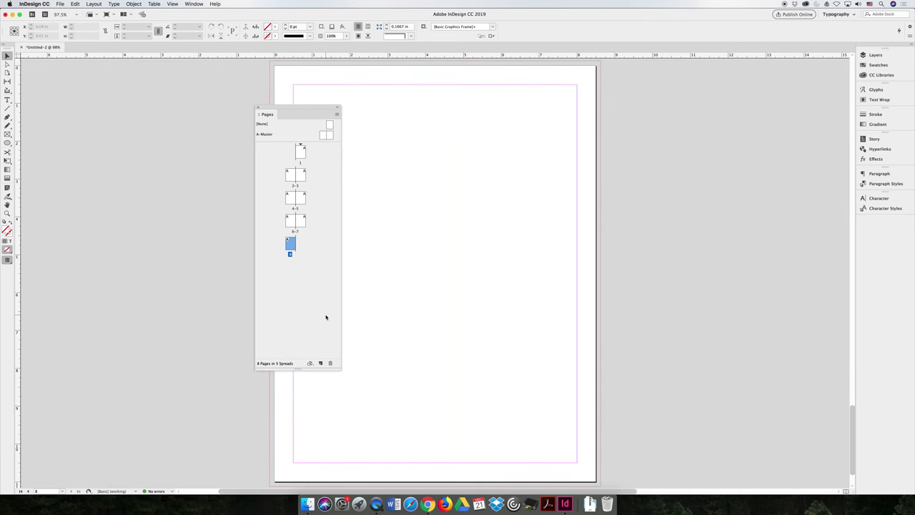
pyautogui.moveTo(302, 107); pyautogui.dragTo(207, 95)
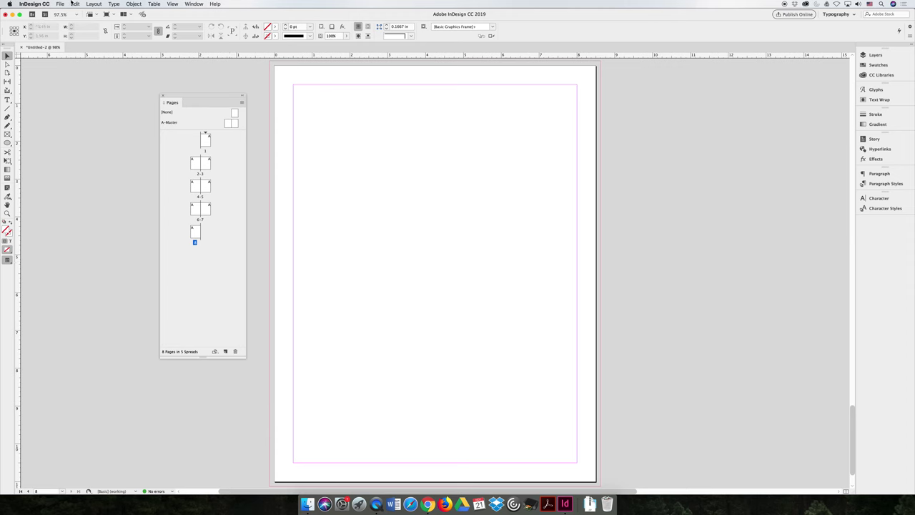
# Switch the pages to 11 × 8.5 in landscape in Document Setup, then undo it
pyautogui.click(61, 4)
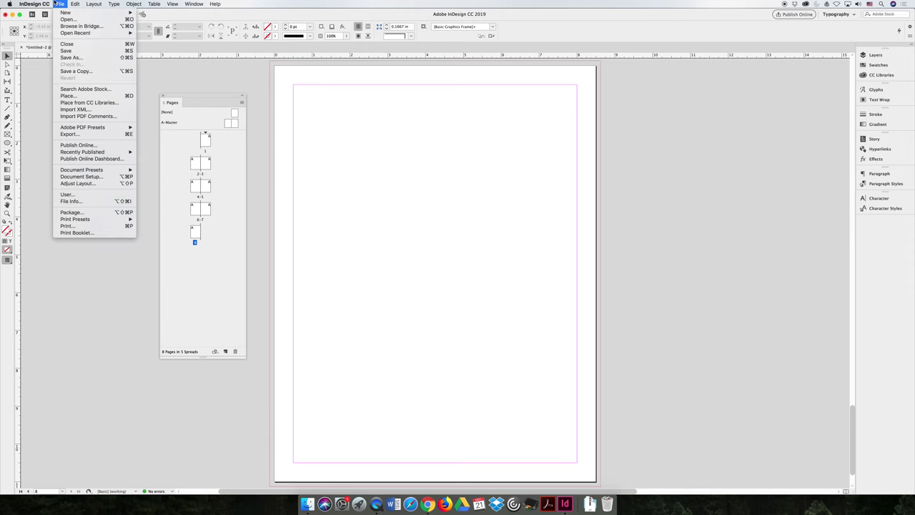
pyautogui.click(91, 177)
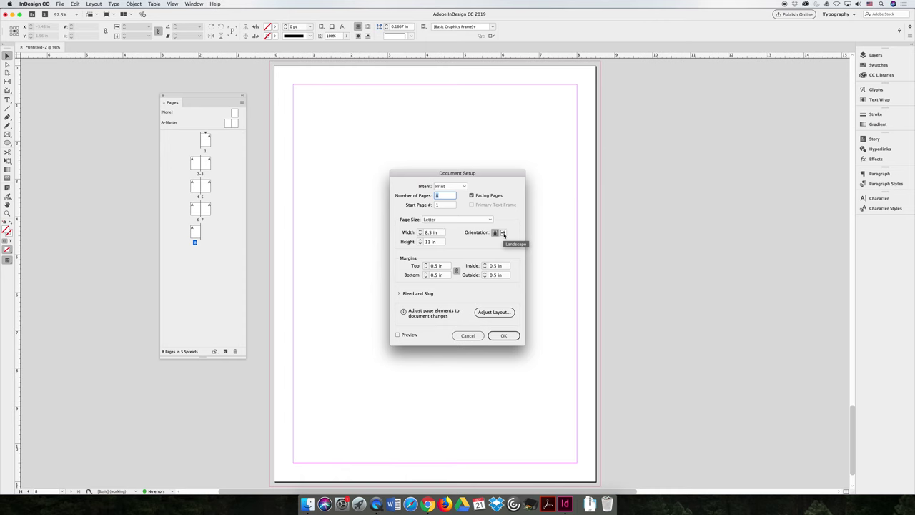
pyautogui.click(503, 233)
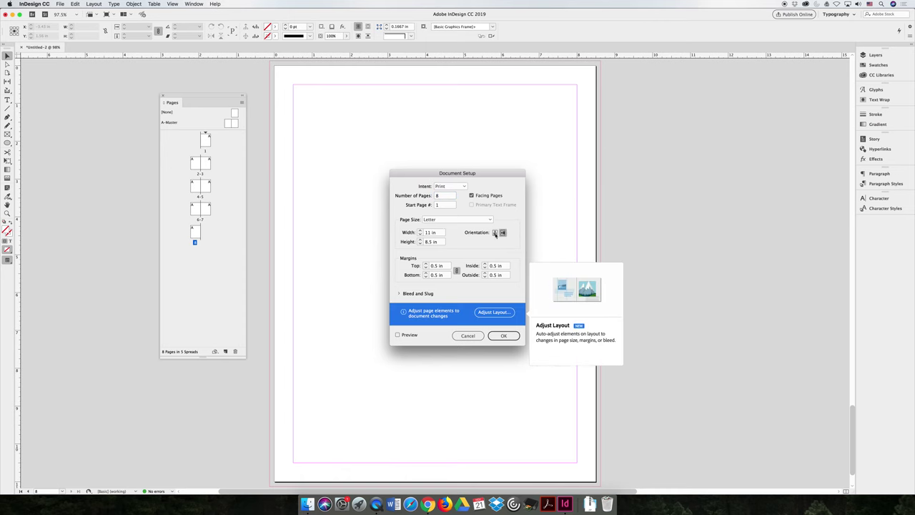
pyautogui.click(502, 335)
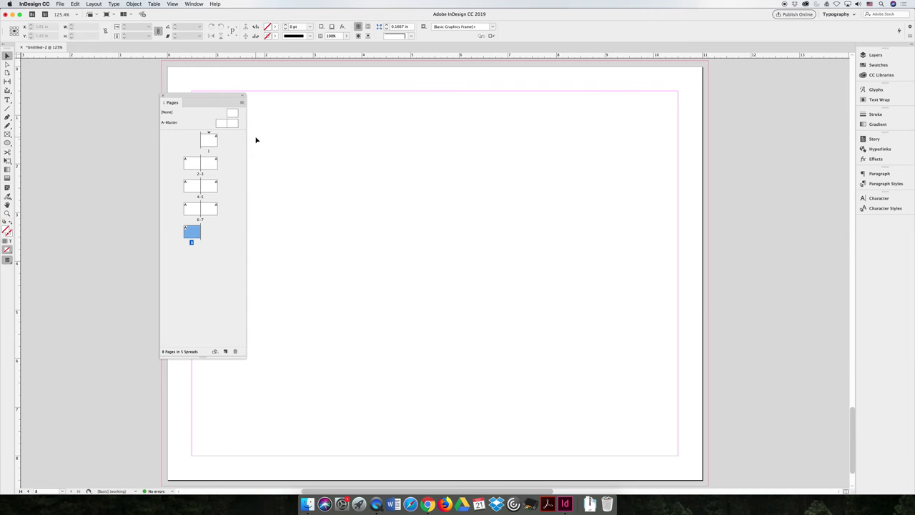
pyautogui.press('super+z')
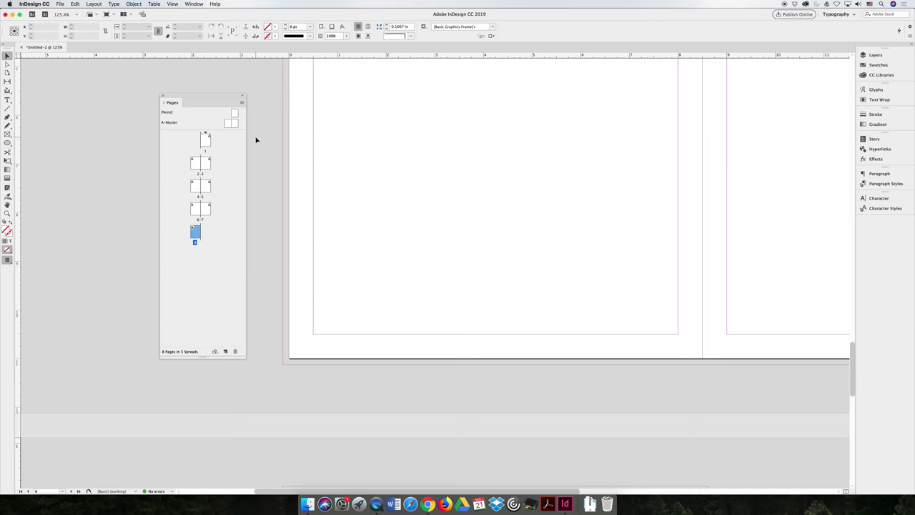
# Fit the page, zoom out, and jump to spread 2–3 from the Pages panel
pyautogui.press('super+0')
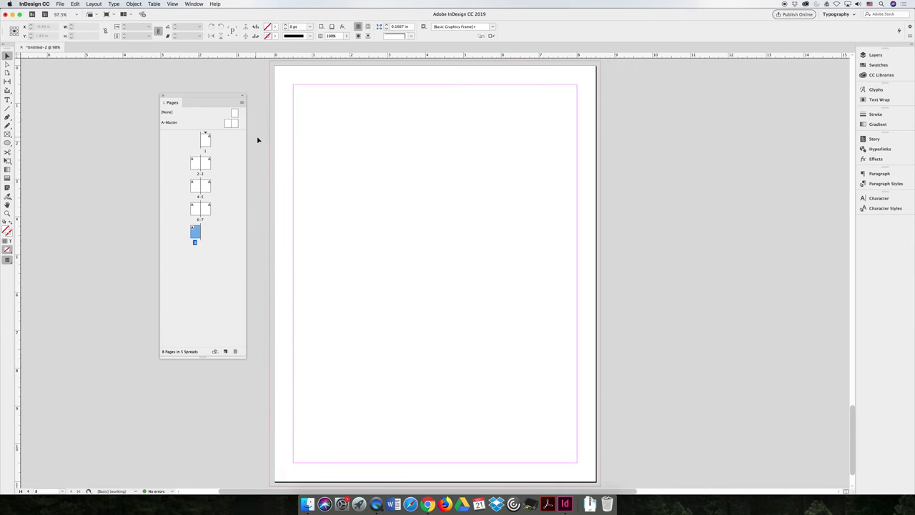
pyautogui.scroll(-2, 456, 252)
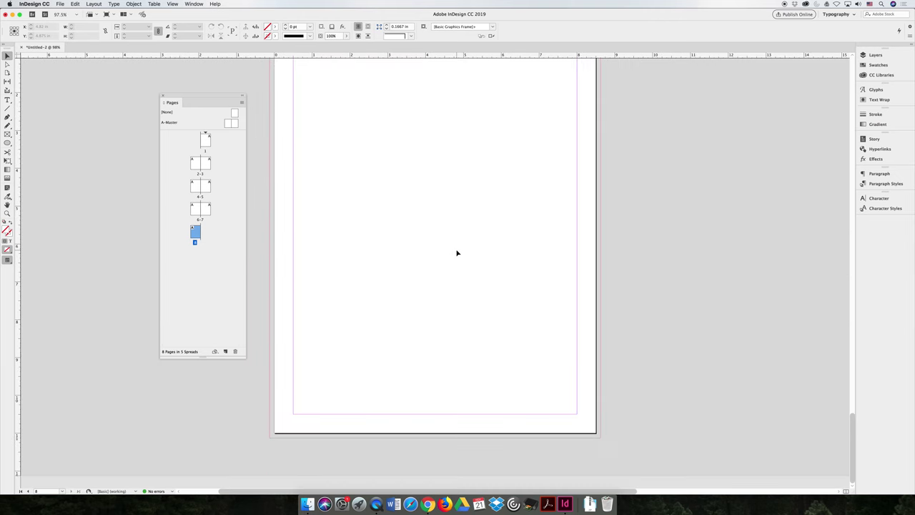
pyautogui.scroll(15, 458, 253)
pyautogui.scroll(-4, 457, 252)
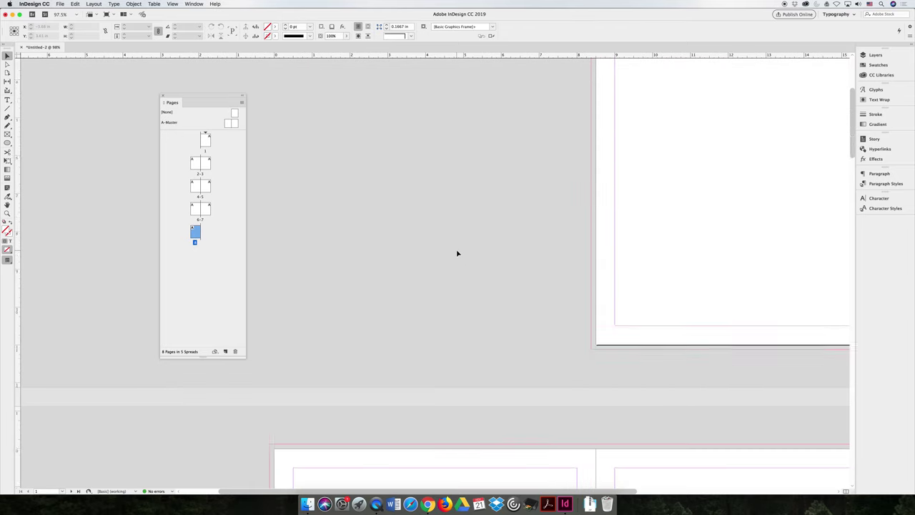
pyautogui.scroll(2, 457, 253)
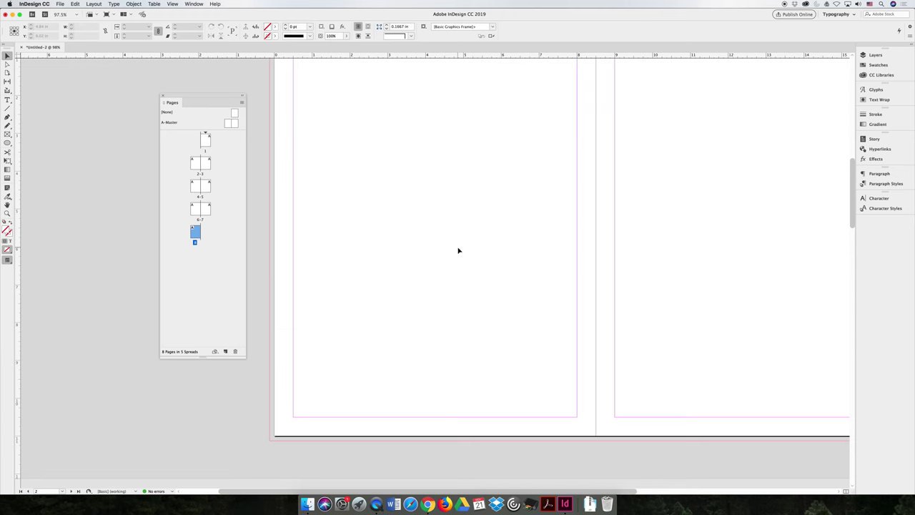
pyautogui.press('super+minus')
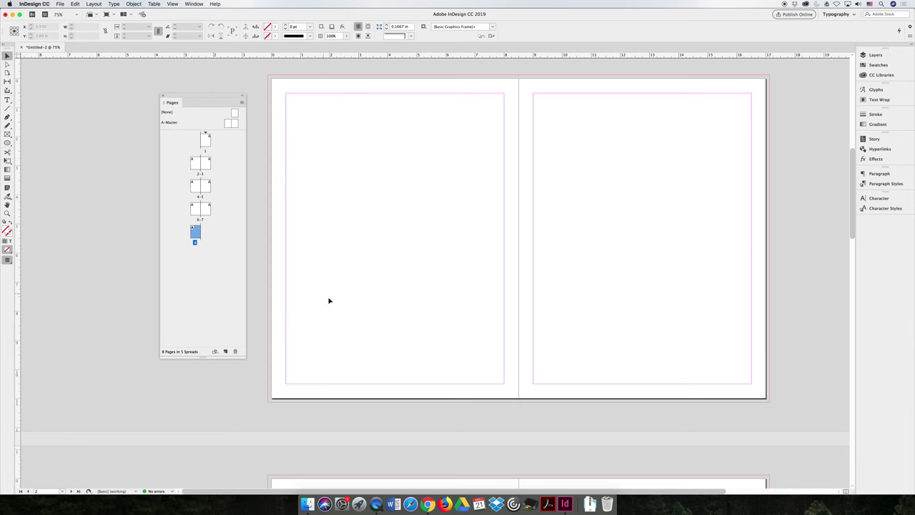
pyautogui.click(383, 195)
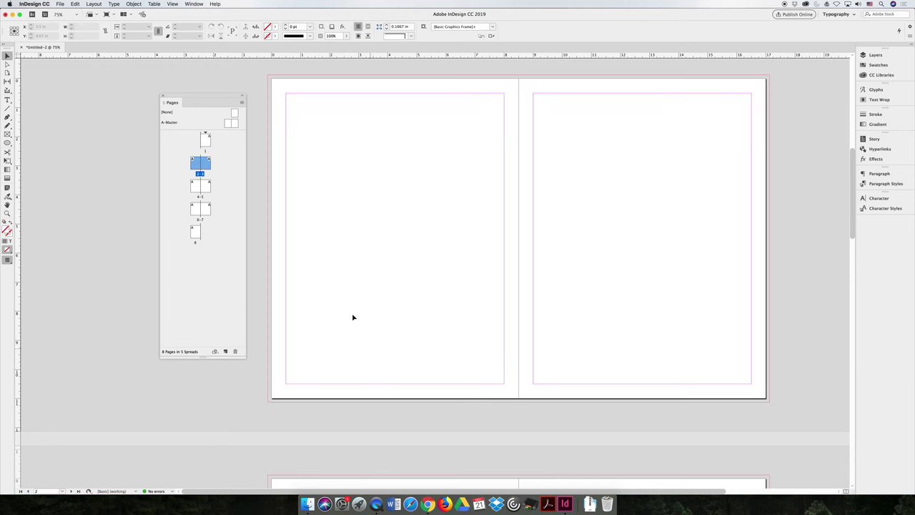
pyautogui.click(193, 169)
pyautogui.doubleClick(192, 169)
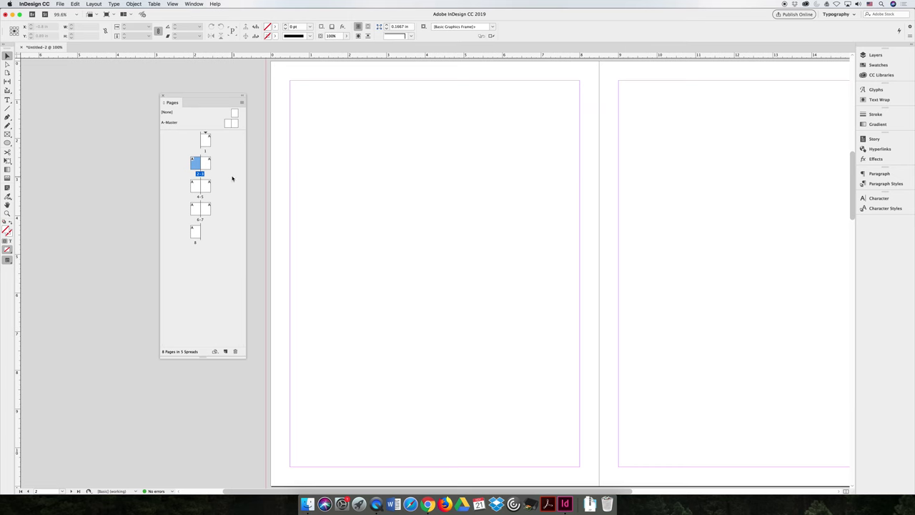
pyautogui.click(241, 102)
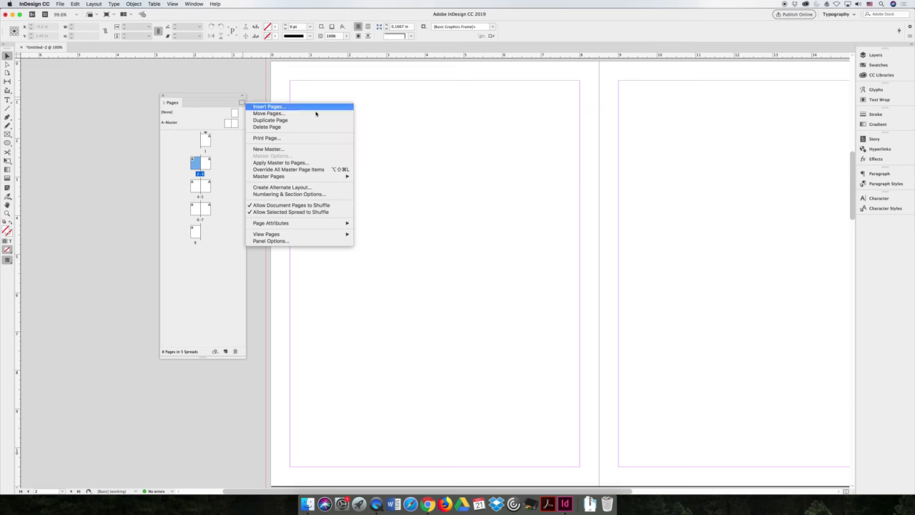
# Rotate the spread view 90° counter-clockwise
pyautogui.moveTo(331, 225)
pyautogui.moveTo(393, 232)
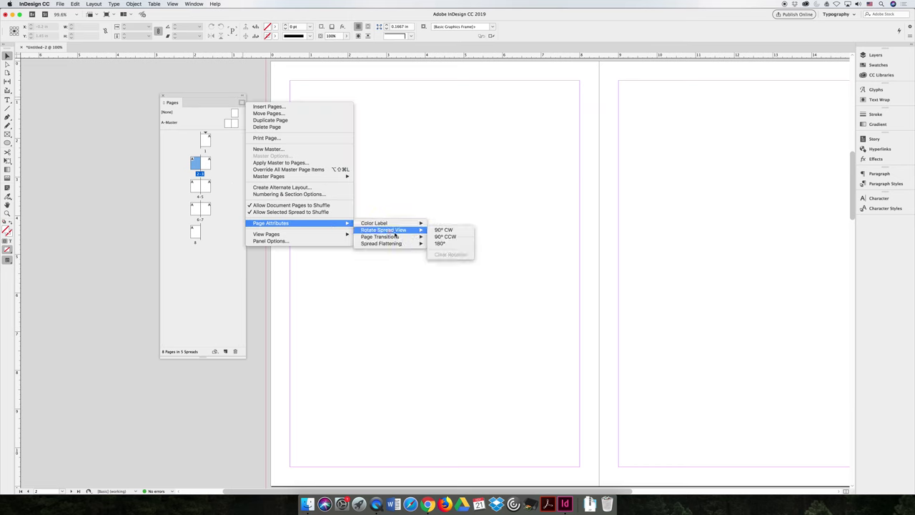
pyautogui.click(464, 239)
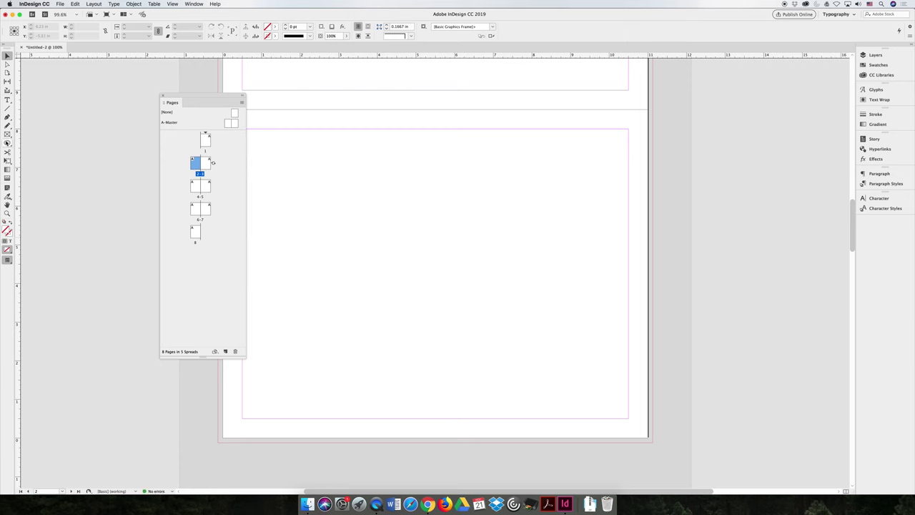
# Draw a rectangle across most of page 2 and fill it with cyan
pyautogui.moveTo(8, 142); pyautogui.dragTo(24, 151)
pyautogui.moveTo(260, 136); pyautogui.dragTo(635, 393)
pyautogui.click(273, 26)
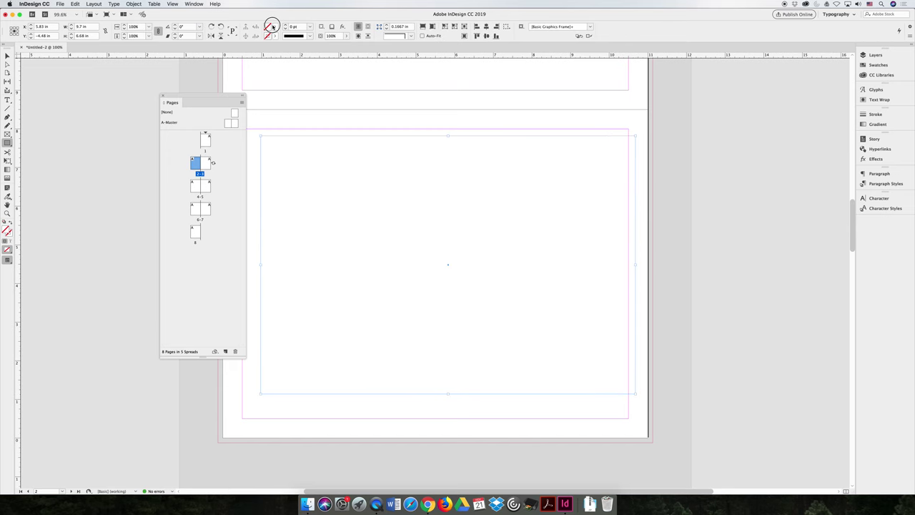
pyautogui.click(210, 81)
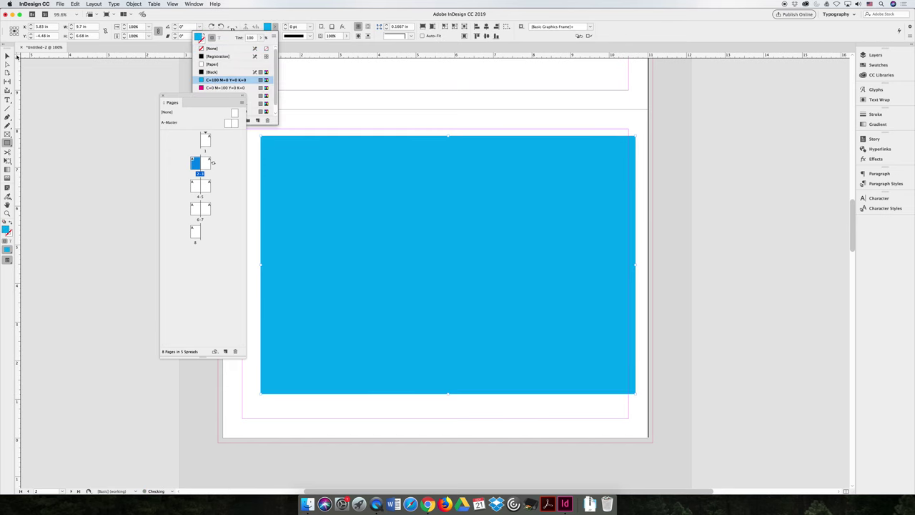
pyautogui.press('v')
# Clear the rotation of spread 2–3 so it appears upright again
pyautogui.keyDown('shift'); pyautogui.click(207, 164); pyautogui.keyUp('shift')
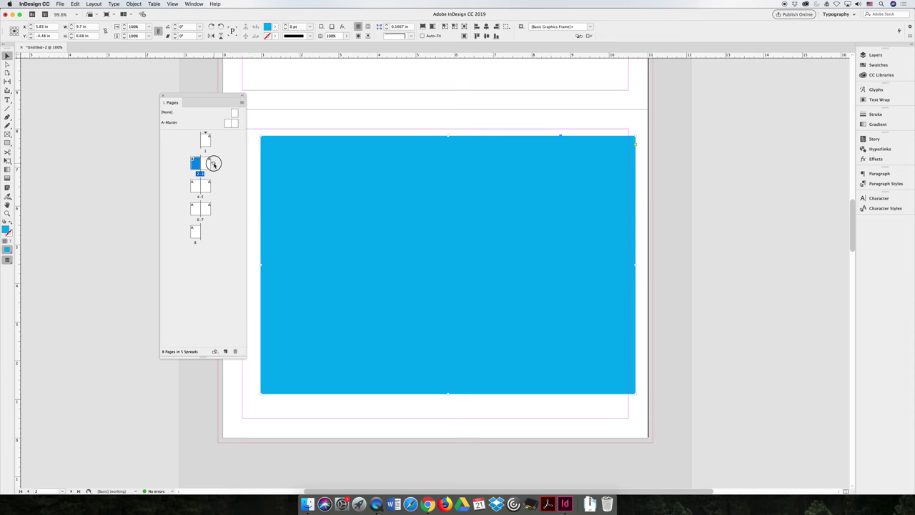
pyautogui.click(242, 102)
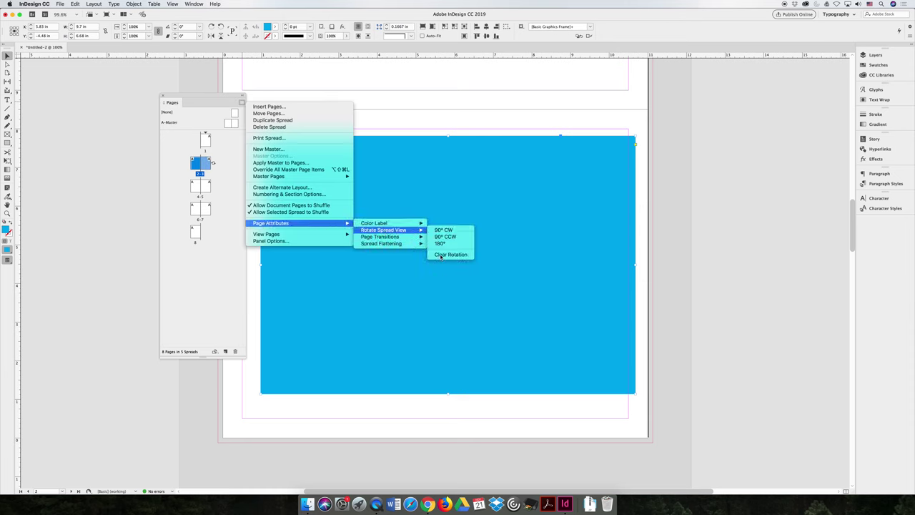
pyautogui.click(444, 229)
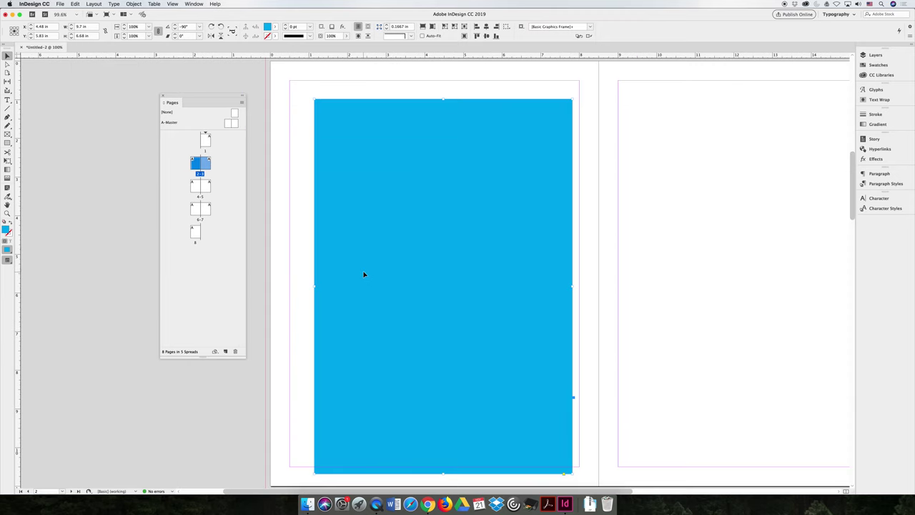
pyautogui.press('super+minus')
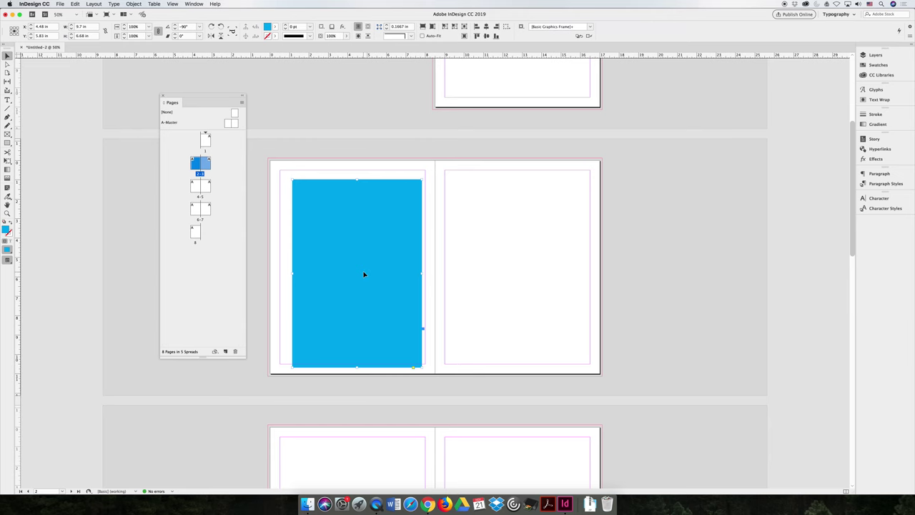
# Select pages 2 and 3 and duplicate that spread as pages 9–10
pyautogui.click(152, 187)
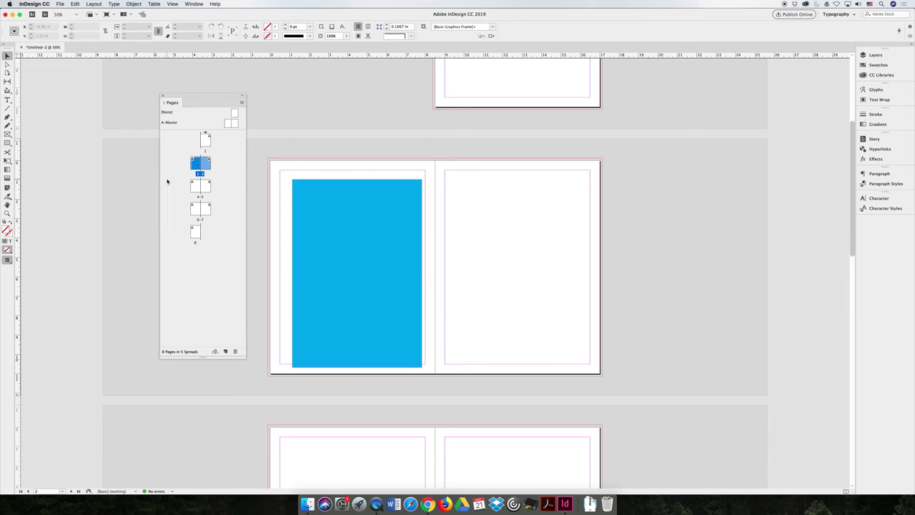
pyautogui.click(229, 181)
pyautogui.click(198, 164)
pyautogui.click(241, 103)
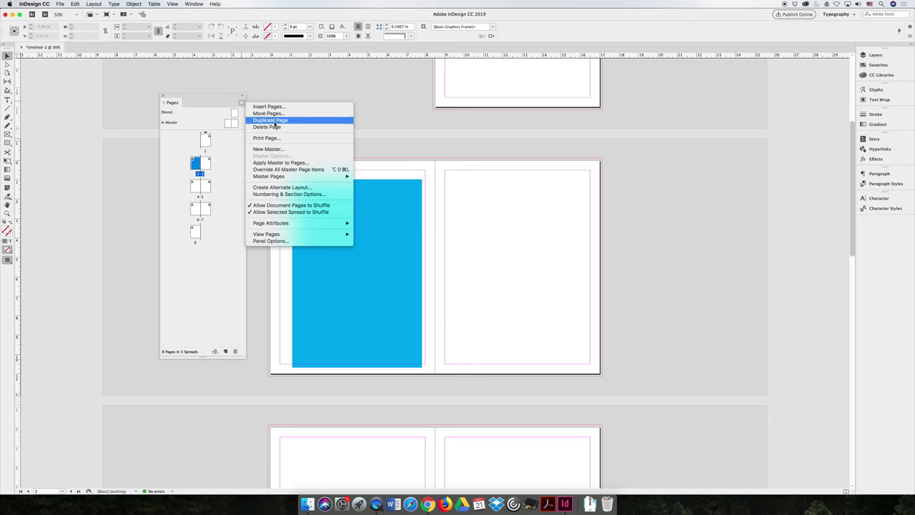
pyautogui.click(202, 168)
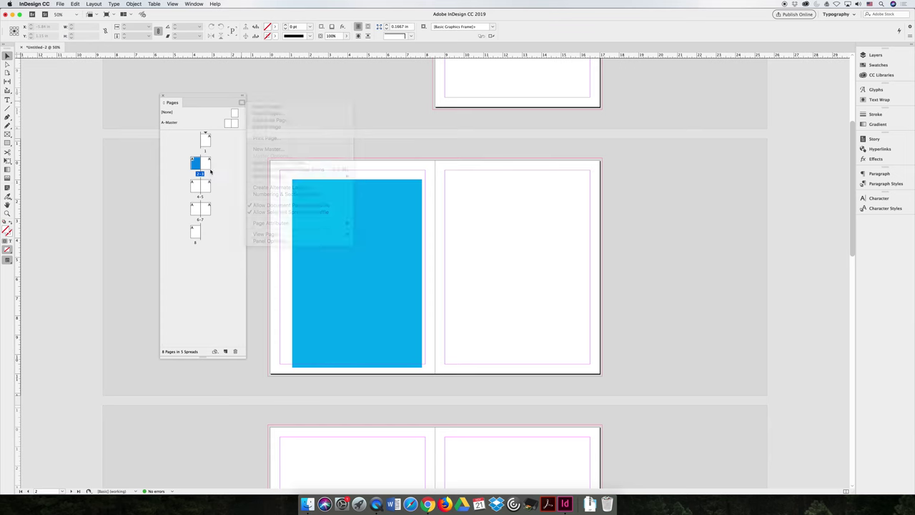
pyautogui.keyDown('shift'); pyautogui.click(207, 165); pyautogui.keyUp('shift')
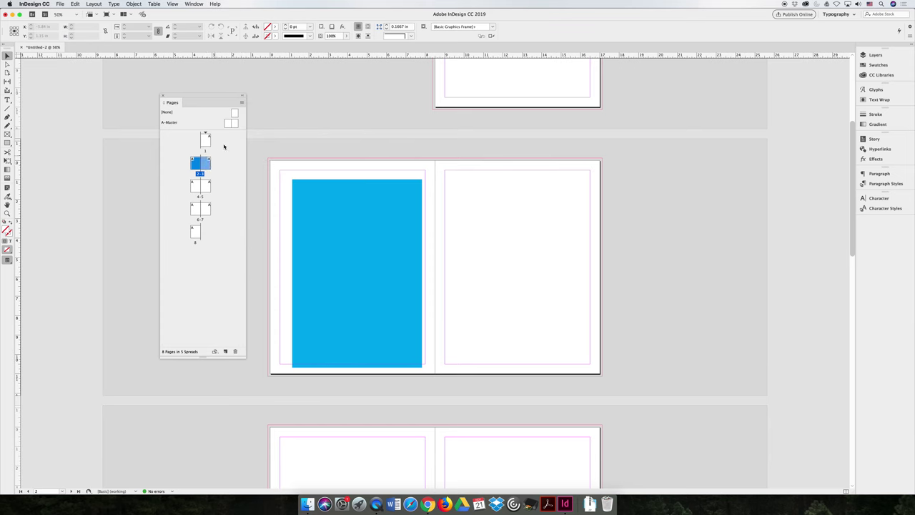
pyautogui.click(240, 103)
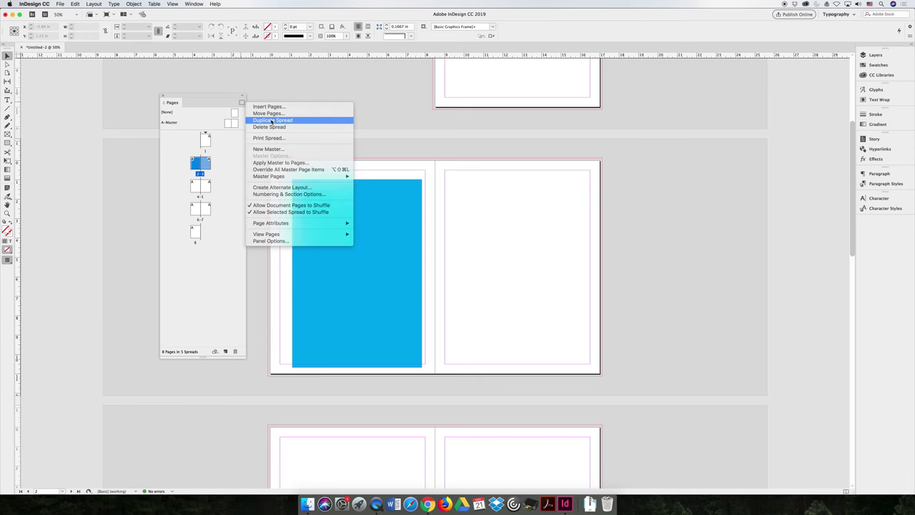
pyautogui.click(271, 120)
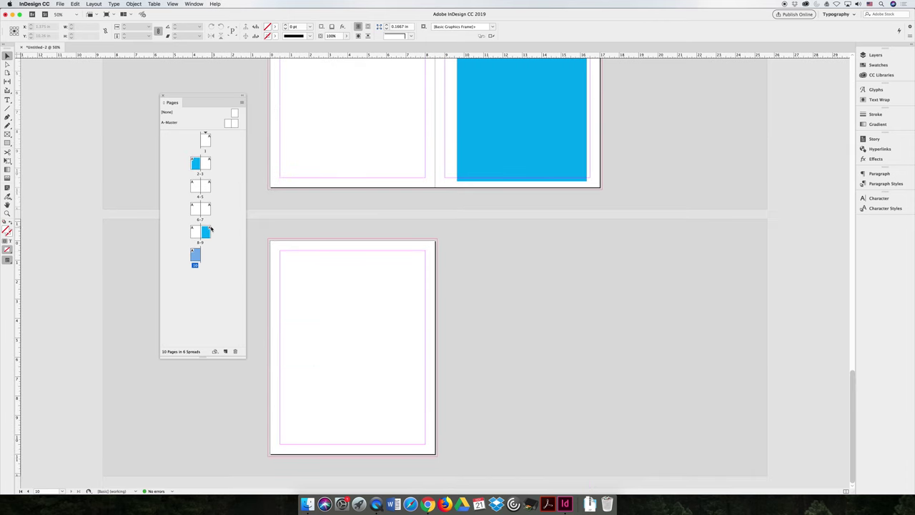